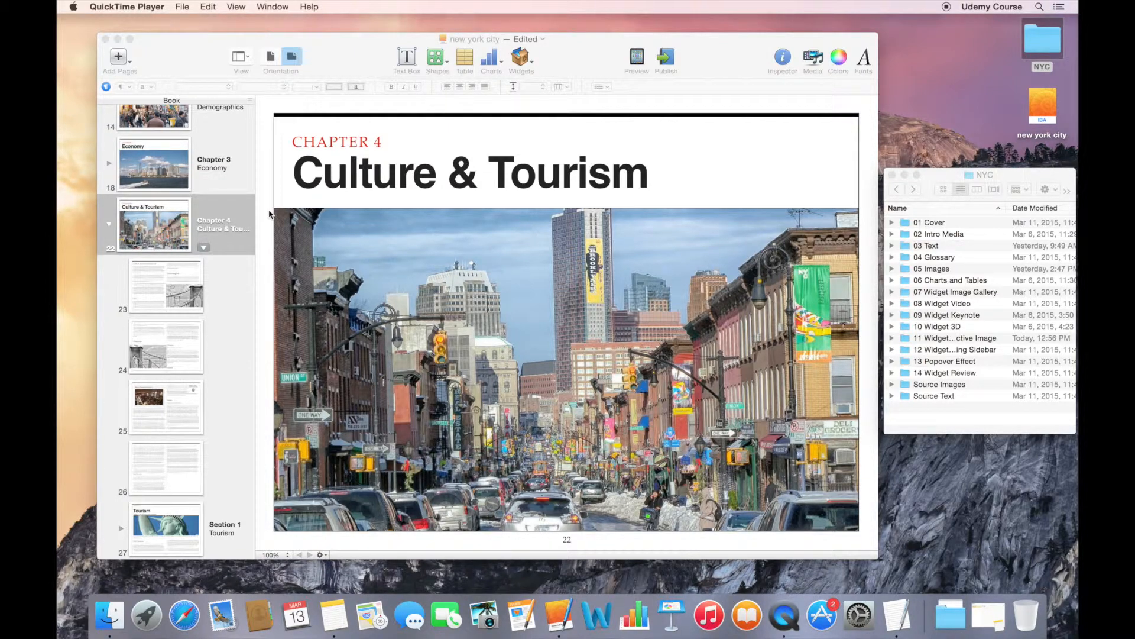
# - Insert a Scrolling Sidebar widget on page 28 of the Tourism section in Chapter 4
pyautogui.click(142, 521)
pyautogui.click(120, 530)
pyautogui.scroll(-5, 161, 514)
pyautogui.click(167, 441)
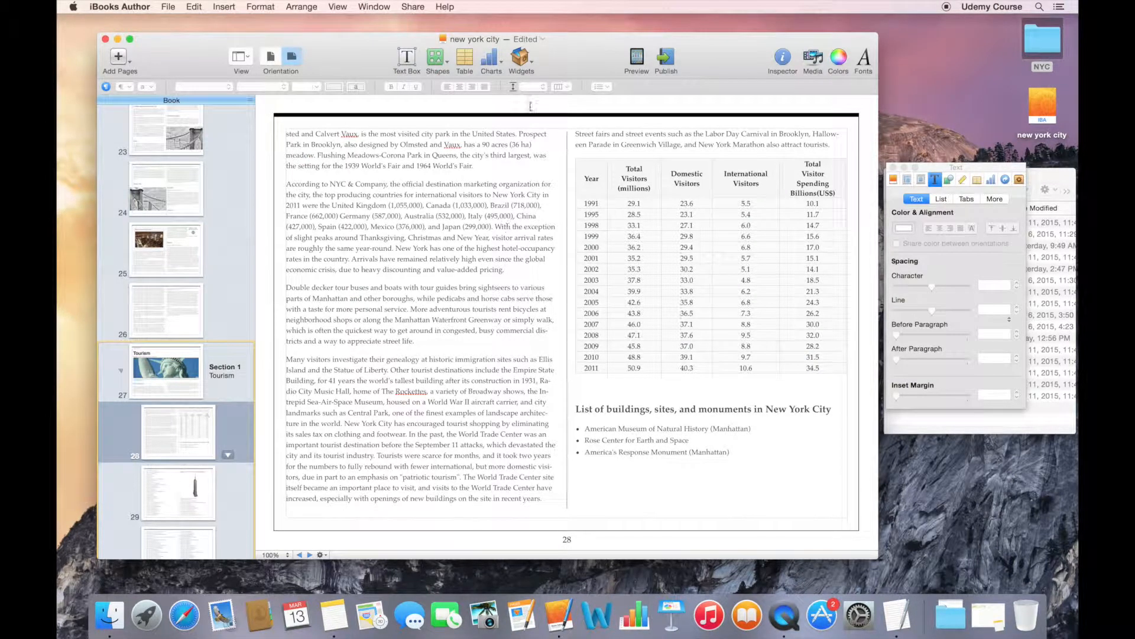
pyautogui.click(530, 64)
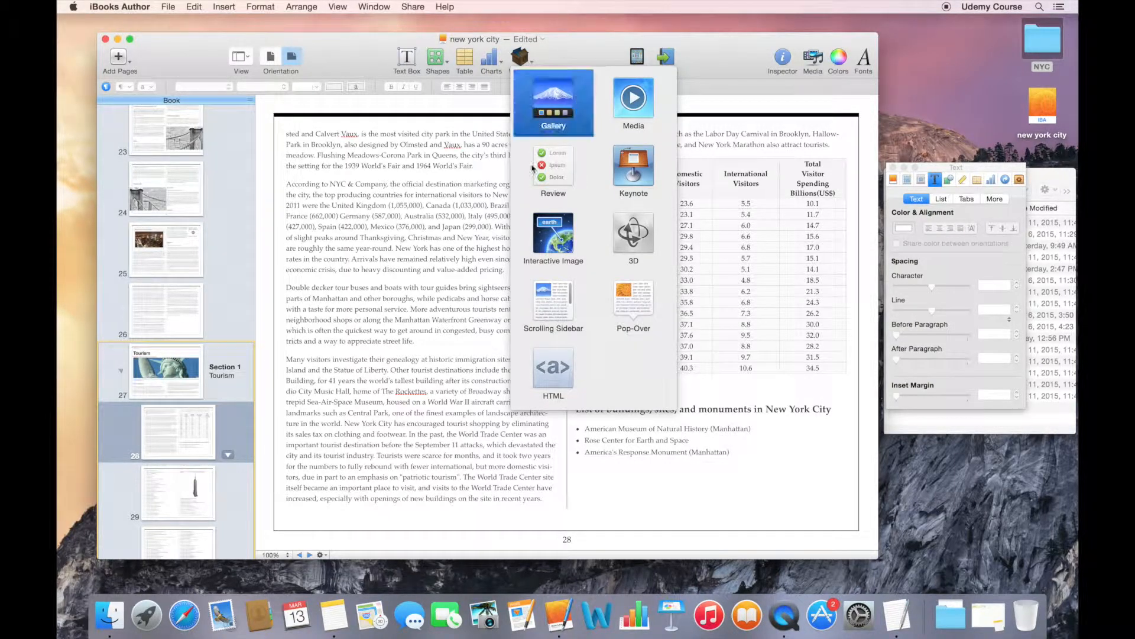
pyautogui.click(542, 300)
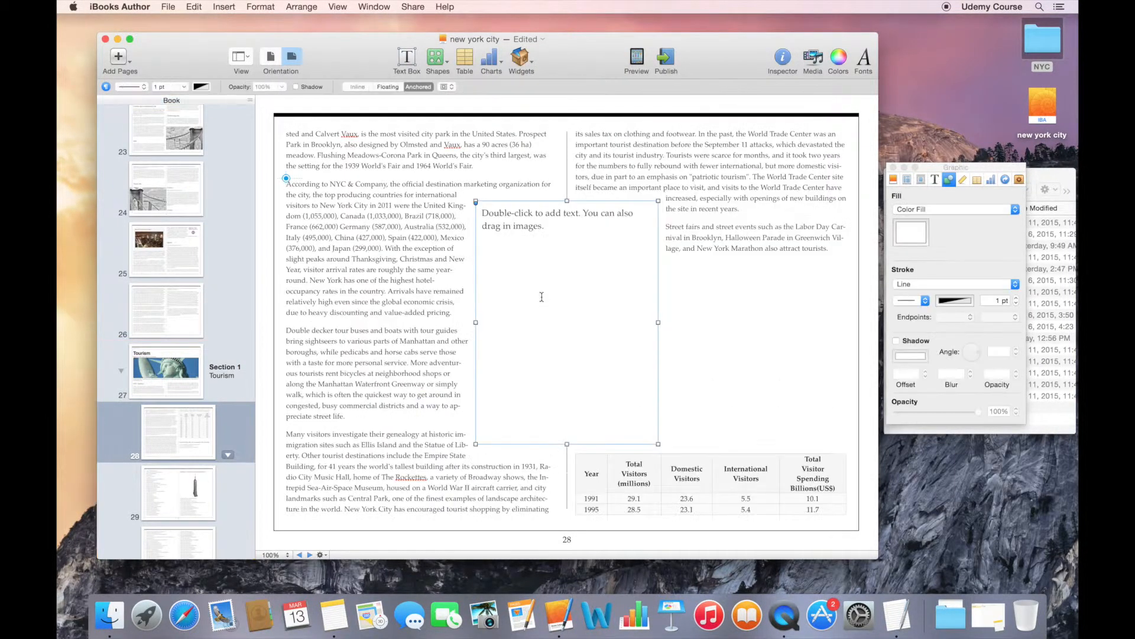
# - Move the sidebar widget to the page's upper-right corner and stretch it down to the bottom of the text area
pyautogui.moveTo(542, 300); pyautogui.dragTo(733, 201)
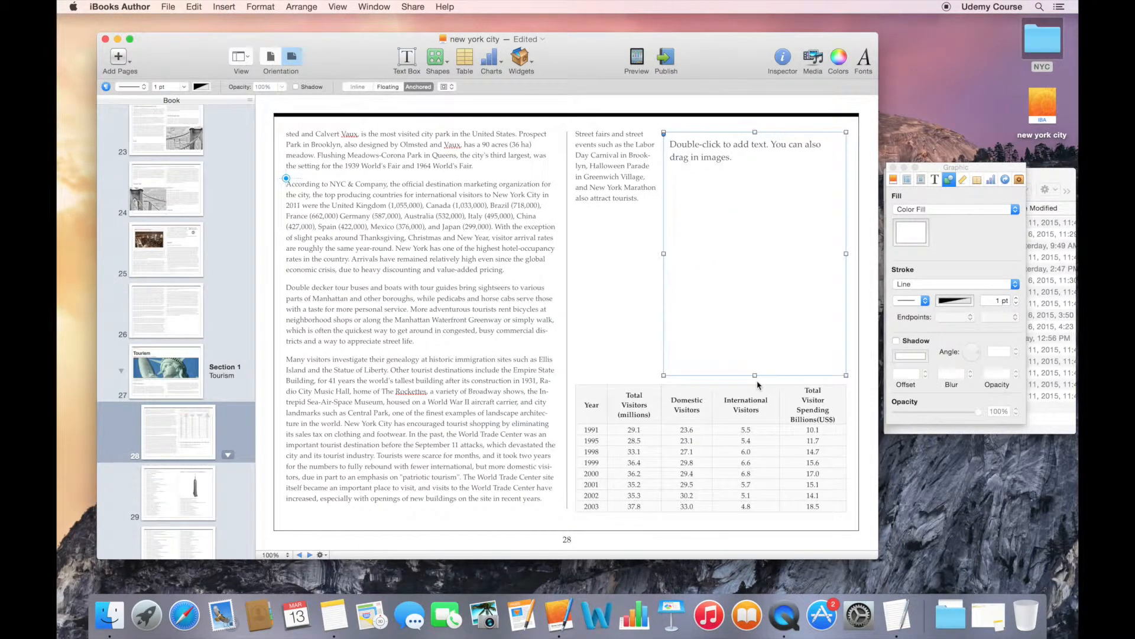
pyautogui.moveTo(755, 377); pyautogui.dragTo(763, 510)
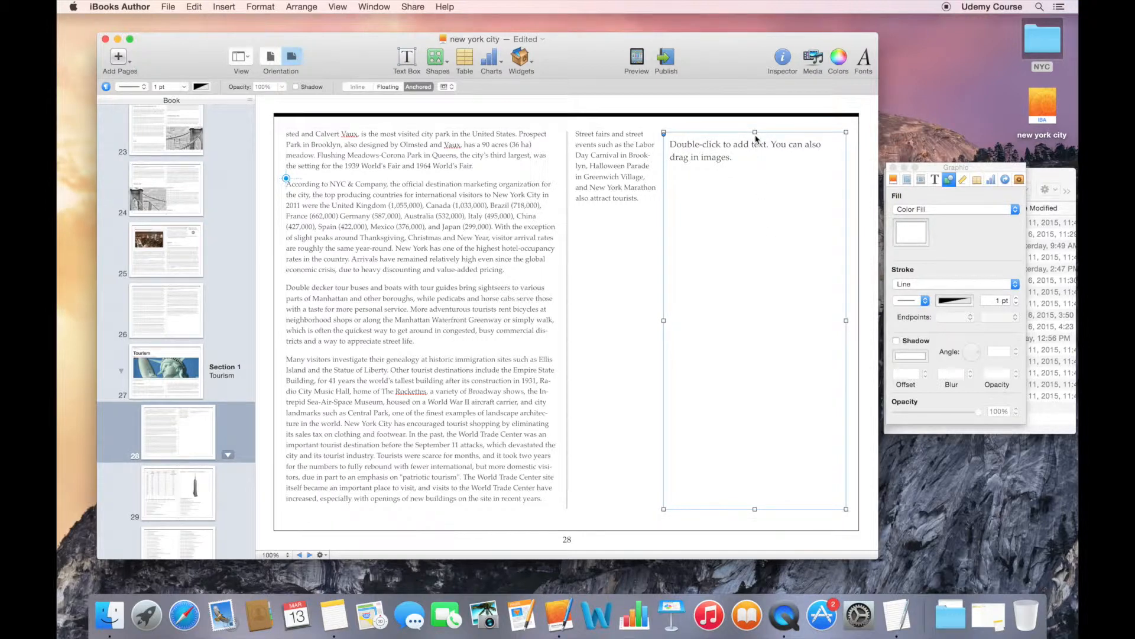
pyautogui.moveTo(754, 132); pyautogui.dragTo(755, 132)
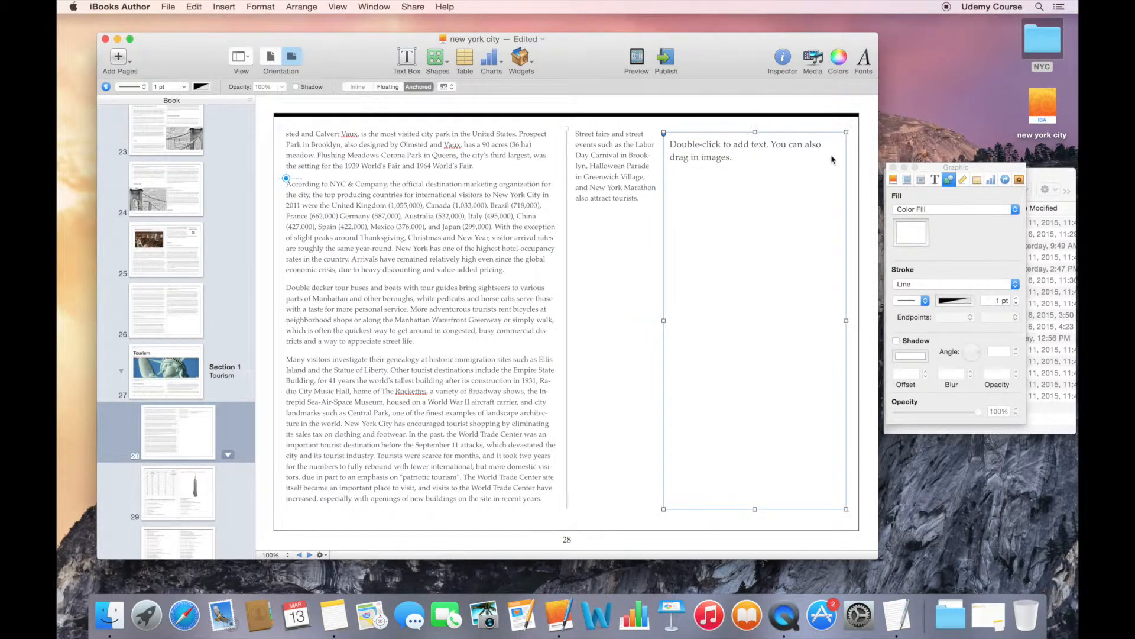
# - Open the "taxi cabs" text file from the 12 Widget Scrolling Sidebar folder in Finder and copy all of its text
pyautogui.click(1040, 182)
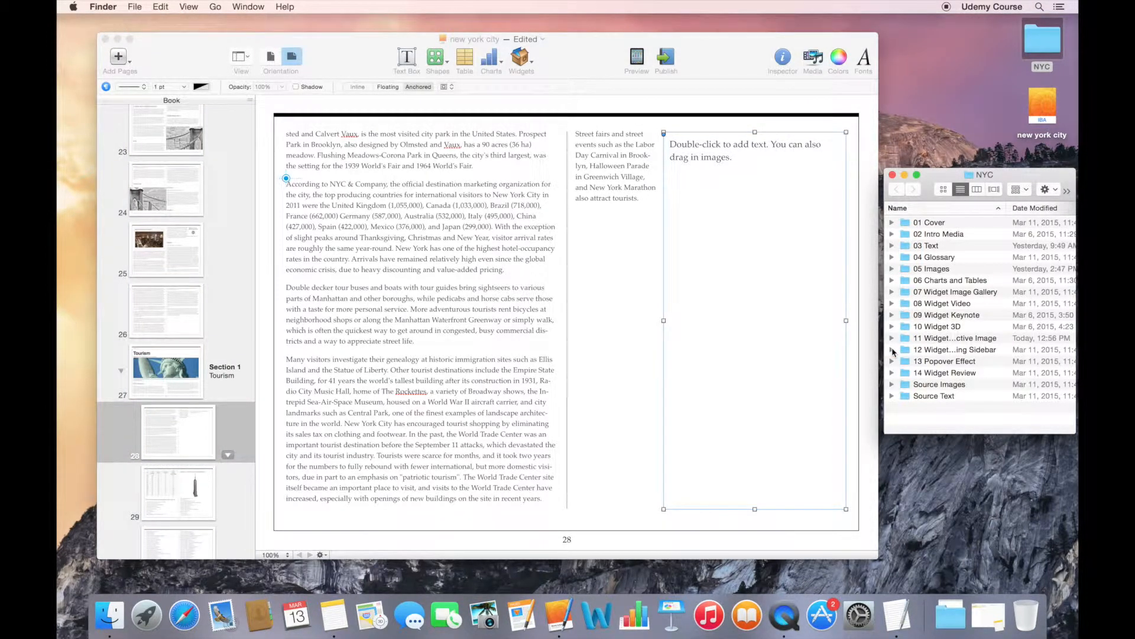
pyautogui.click(892, 349)
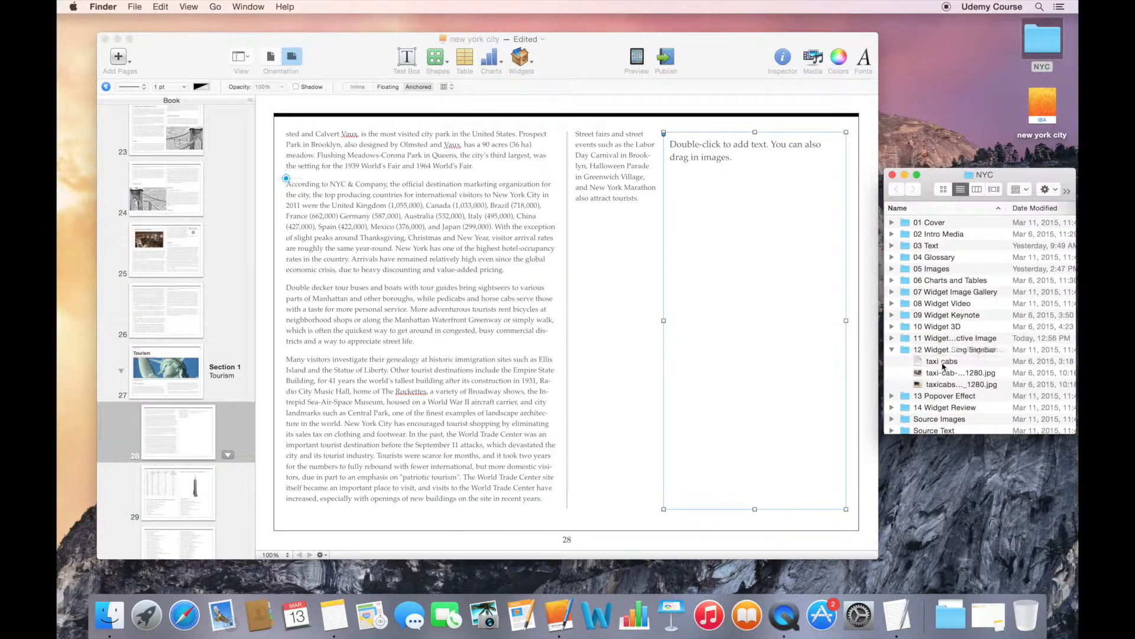
pyautogui.click(944, 363)
pyautogui.doubleClick(943, 363)
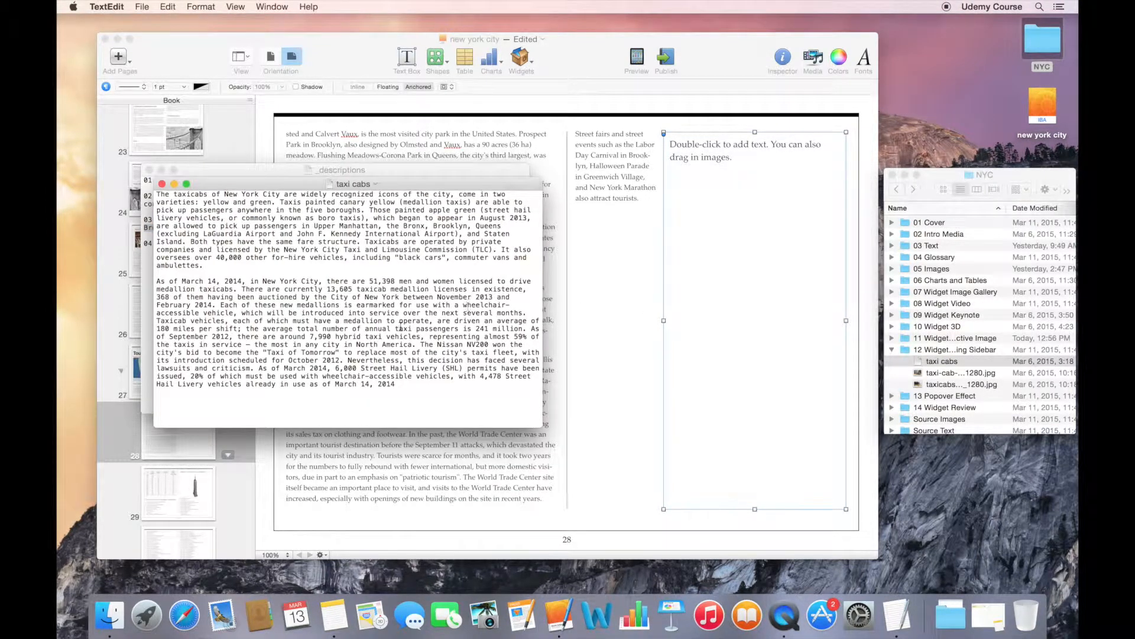
pyautogui.moveTo(400, 384); pyautogui.dragTo(158, 193)
pyautogui.press('super+c')
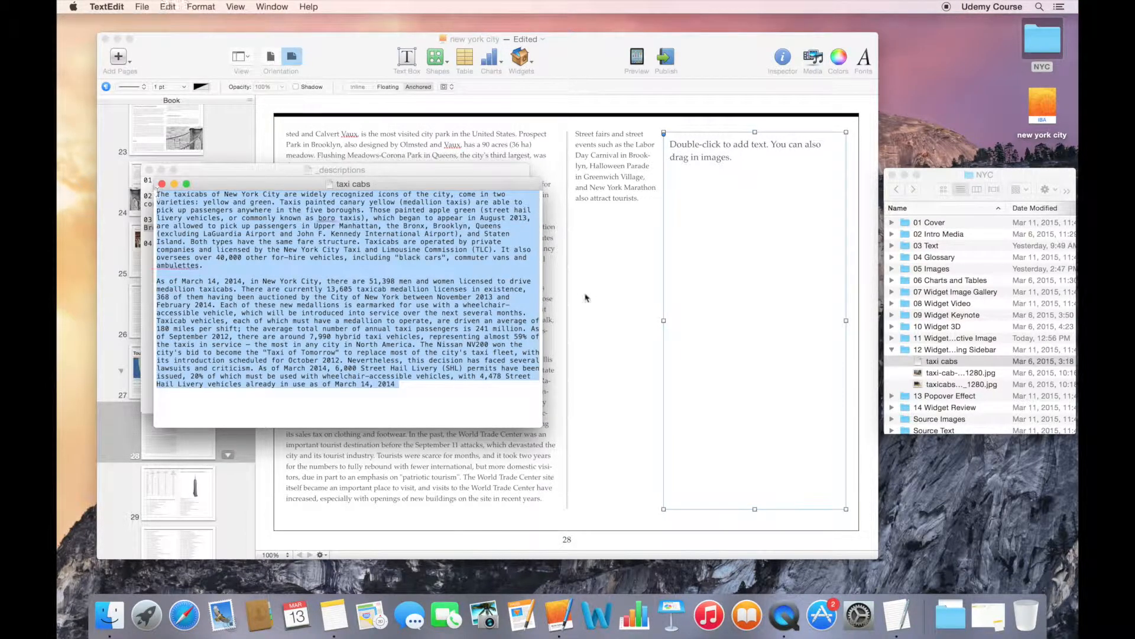
# - Replace the sidebar's placeholder text in iBooks Author with the copied taxi text and remove the empty line between its two paragraphs
pyautogui.click(740, 211)
pyautogui.click(732, 184)
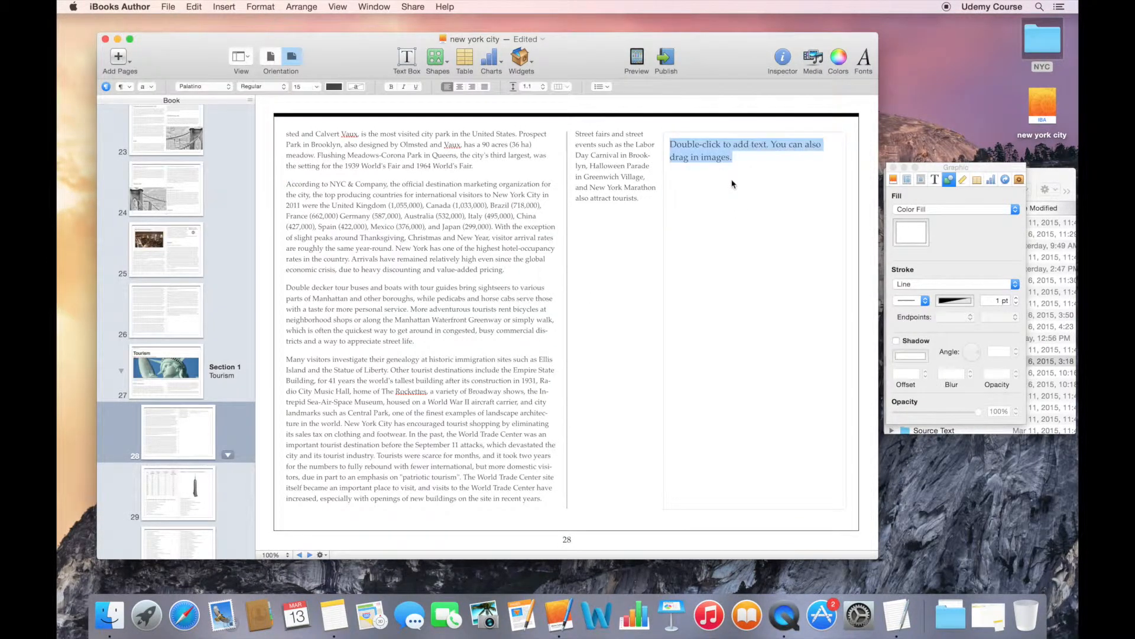
pyautogui.press('super+v')
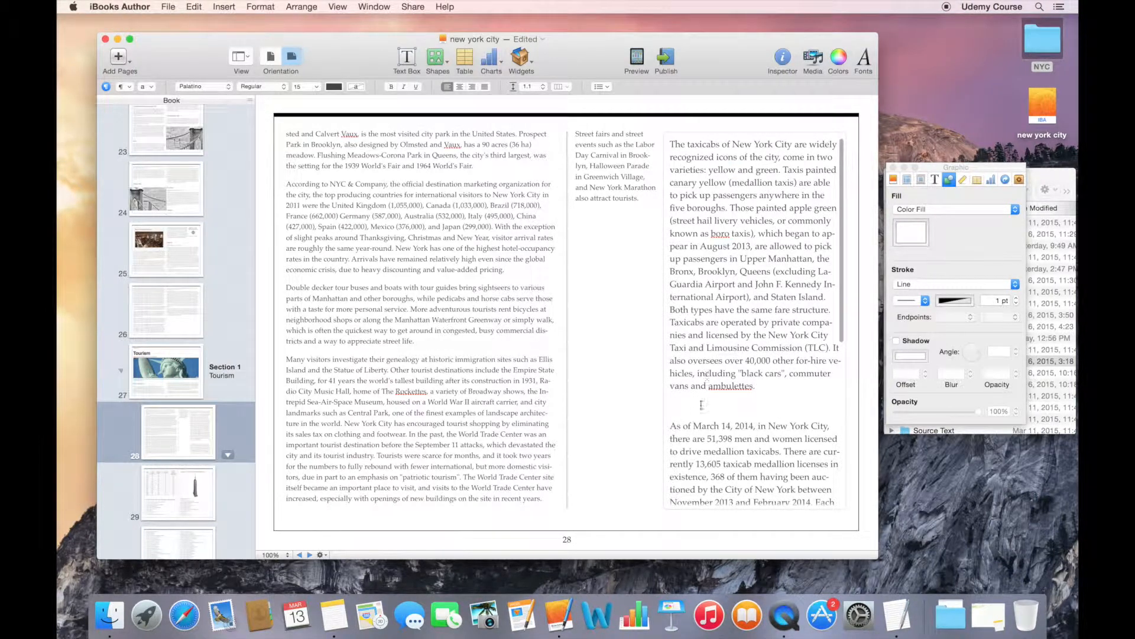
pyautogui.click(701, 406)
pyautogui.press('BackSpace')
pyautogui.click(598, 323)
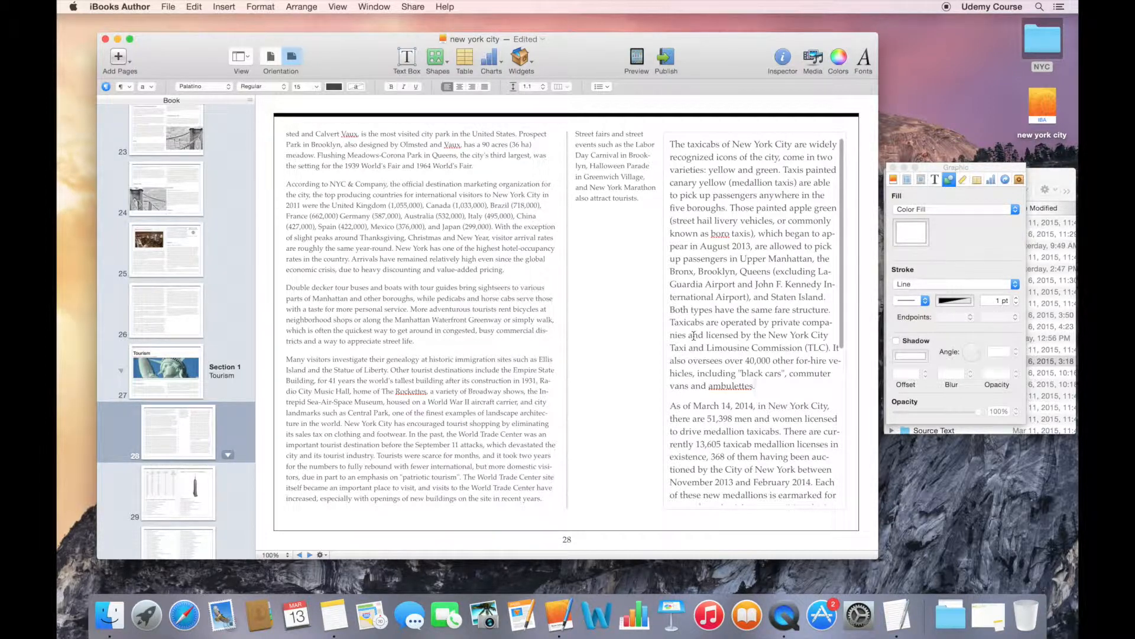
# - Place the taxi-cab JPG from the 12 Widget Scrolling Sidebar folder at the start of the sidebar text and enlarge it to the text width
pyautogui.click(1052, 176)
pyautogui.click(920, 373)
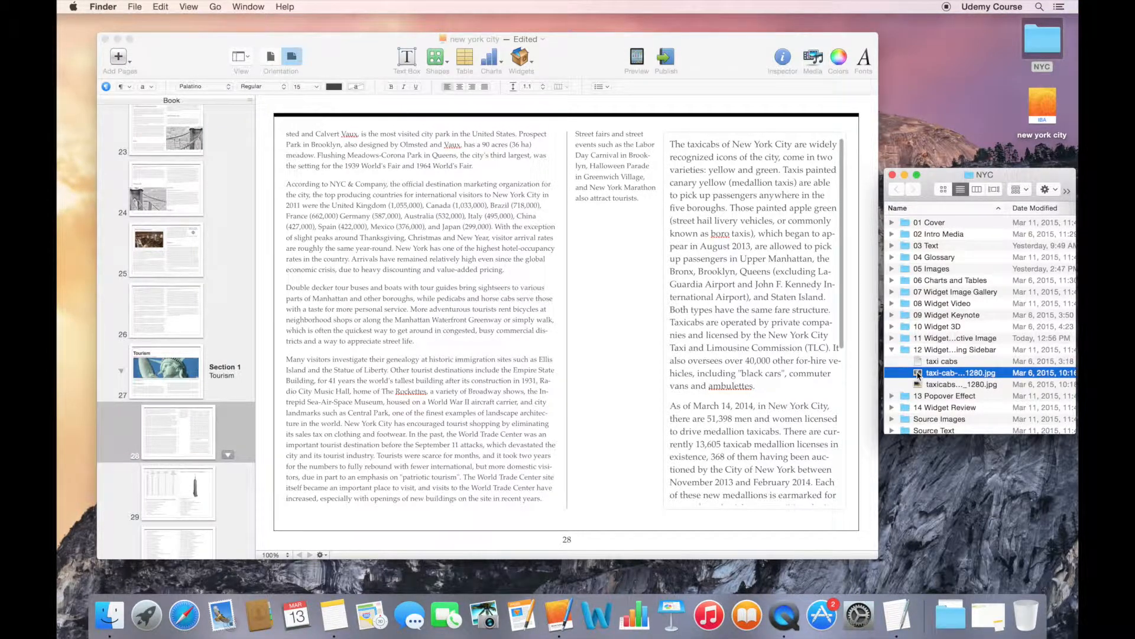
pyautogui.moveTo(919, 374); pyautogui.dragTo(686, 165)
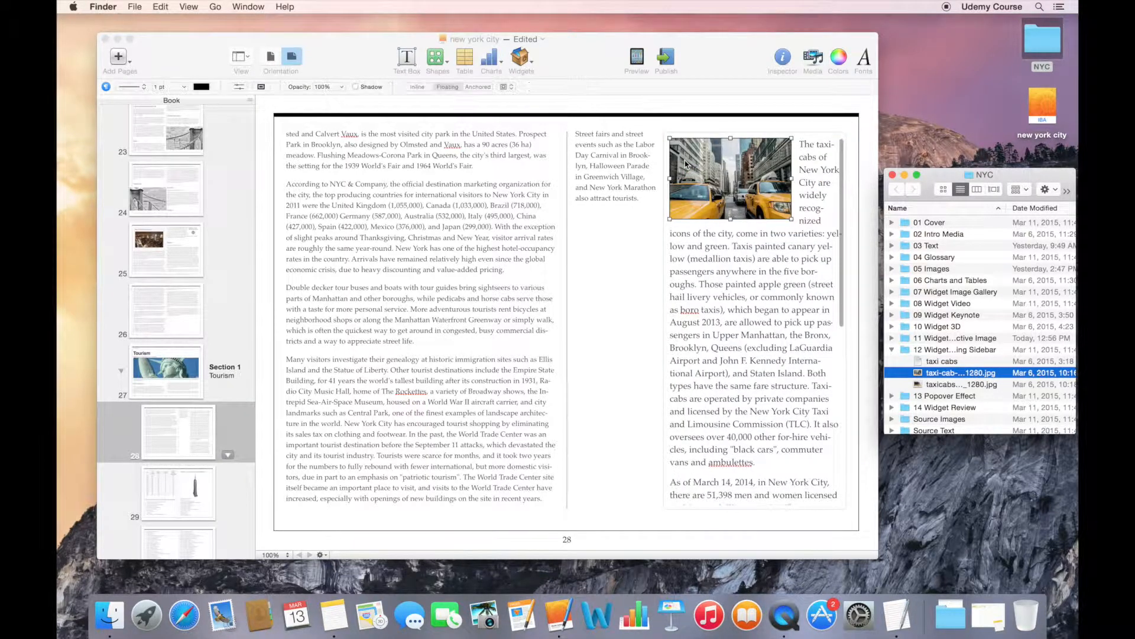
pyautogui.moveTo(793, 223); pyautogui.dragTo(823, 250)
# - Place the taxicabs JPG from Finder lower in the sidebar's text and enlarge it to the full sidebar width
pyautogui.click(1008, 380)
pyautogui.moveTo(964, 385); pyautogui.dragTo(734, 431)
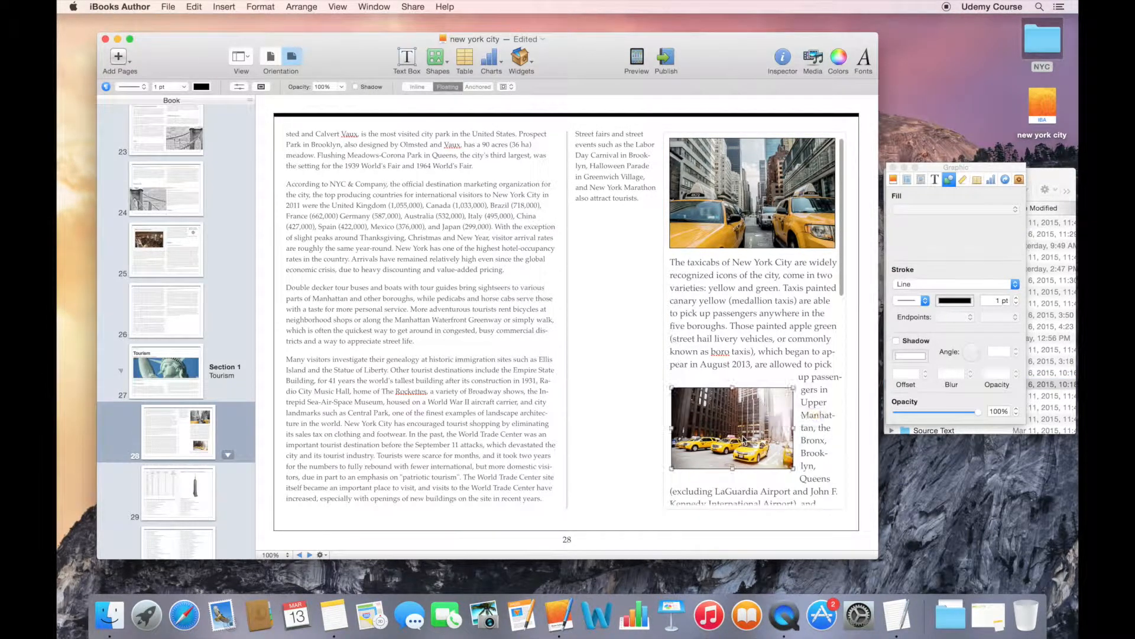
pyautogui.moveTo(793, 468); pyautogui.dragTo(851, 500)
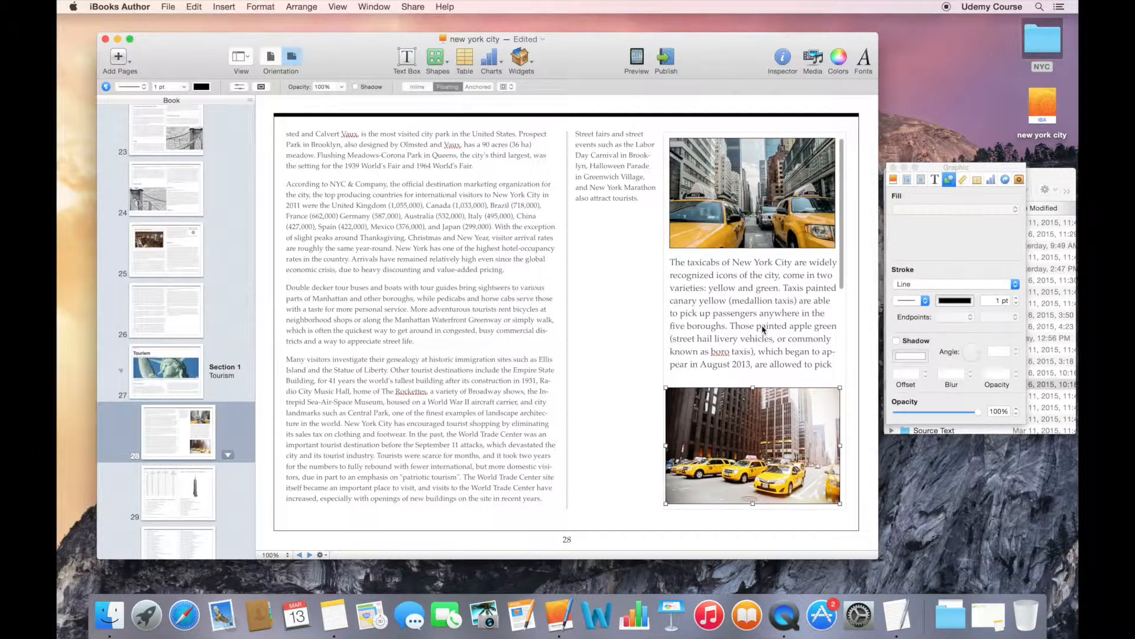
# - Turn on the title of the scrolling sidebar widget and set its label to Interactive
pyautogui.click(763, 329)
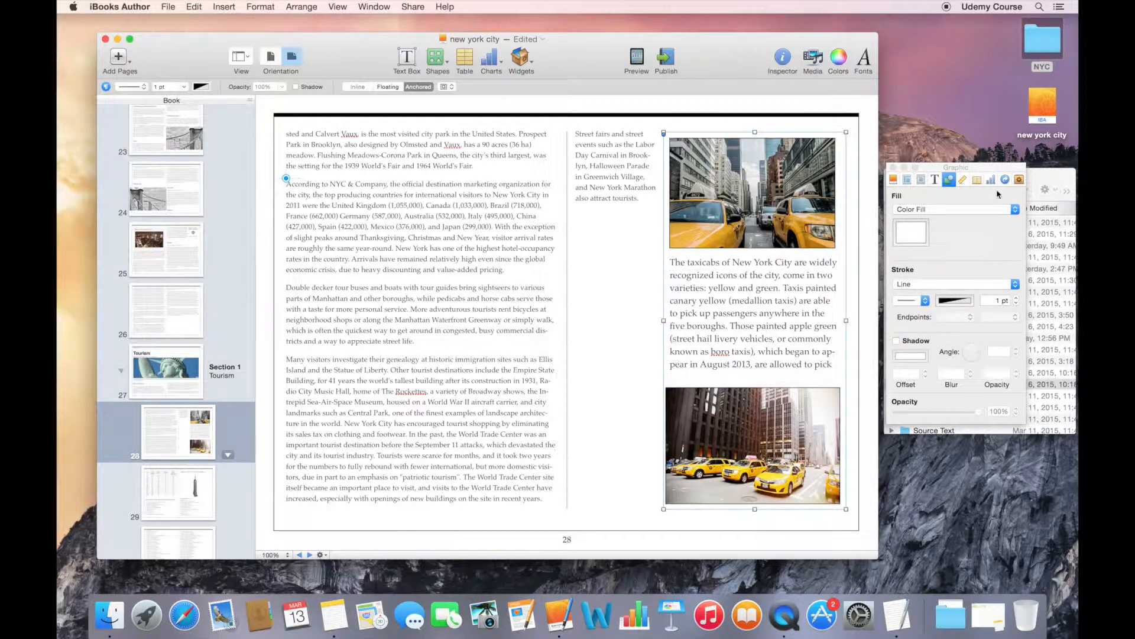
pyautogui.click(1019, 179)
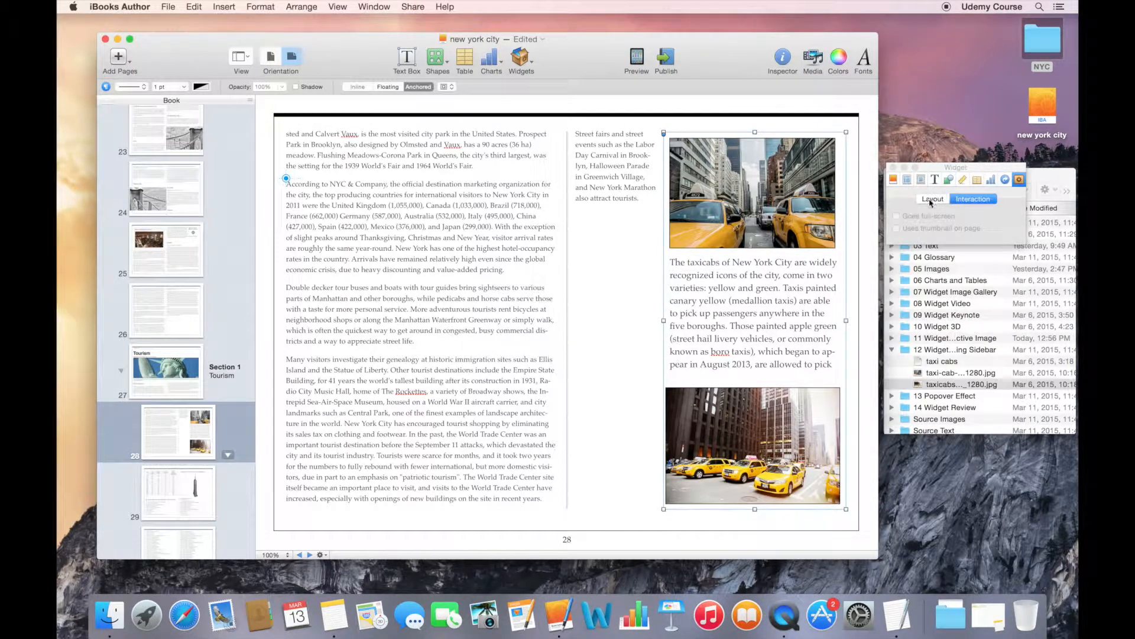
pyautogui.click(931, 201)
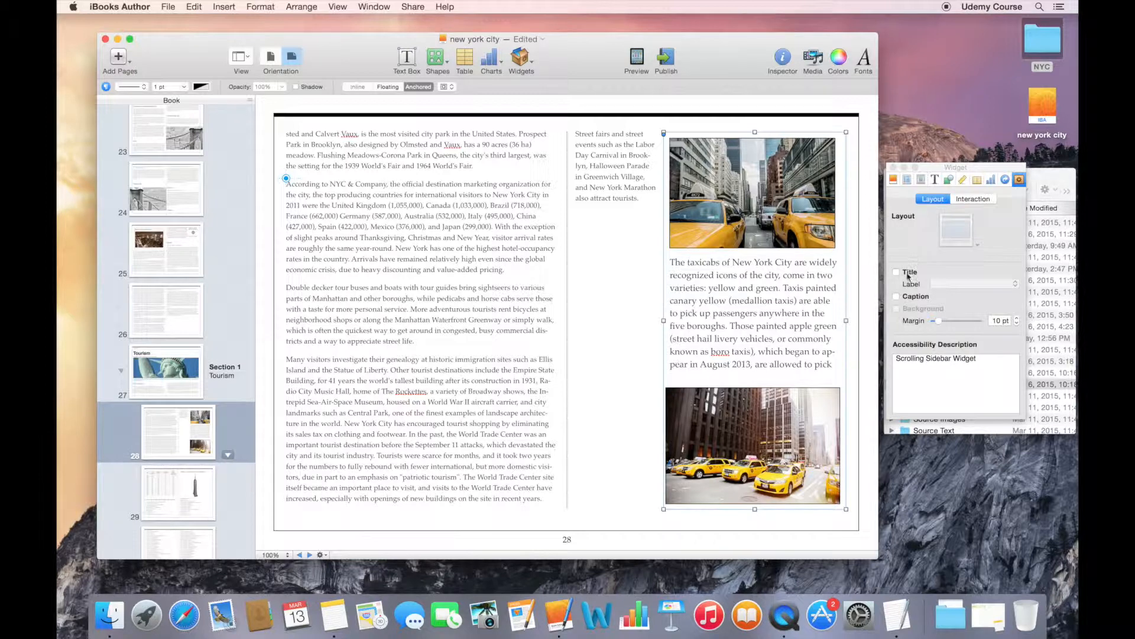
pyautogui.click(908, 275)
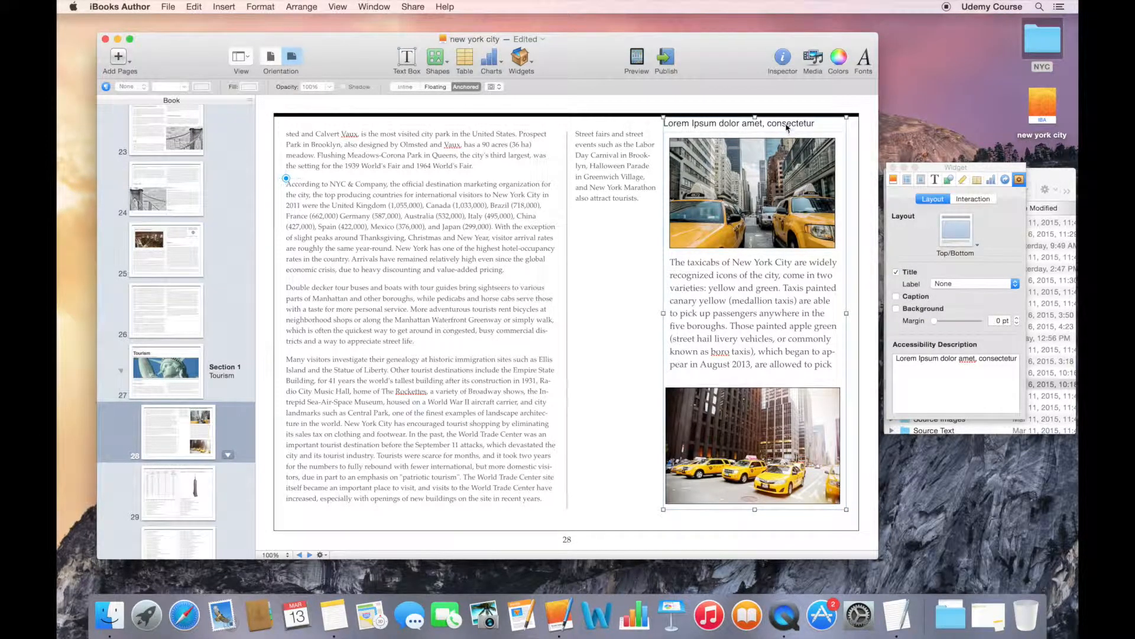
pyautogui.click(957, 287)
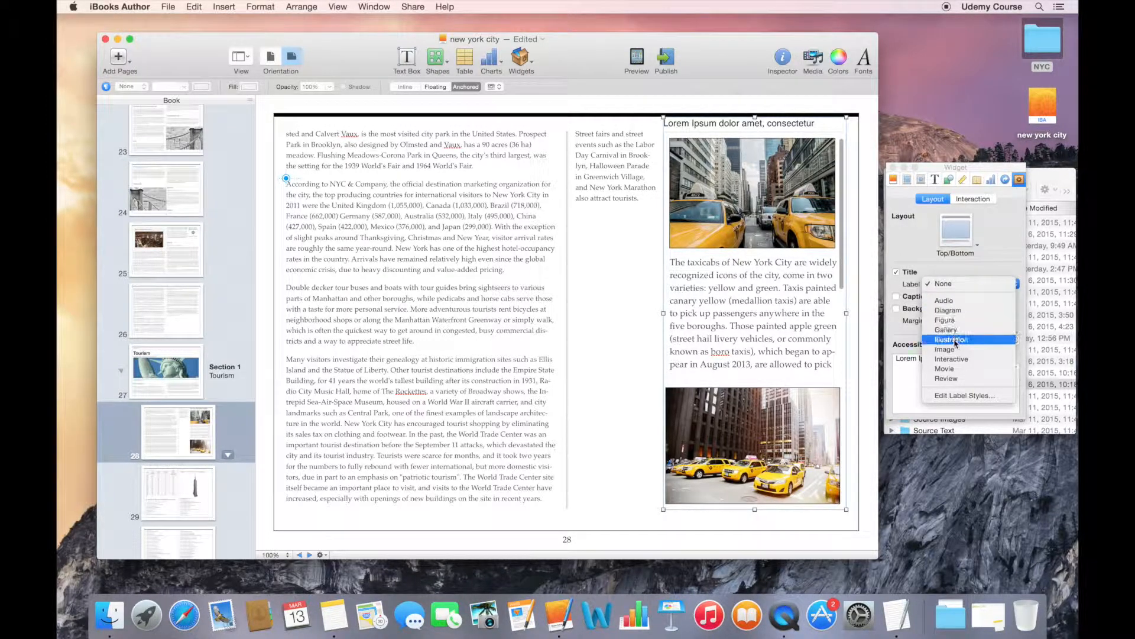
pyautogui.click(954, 359)
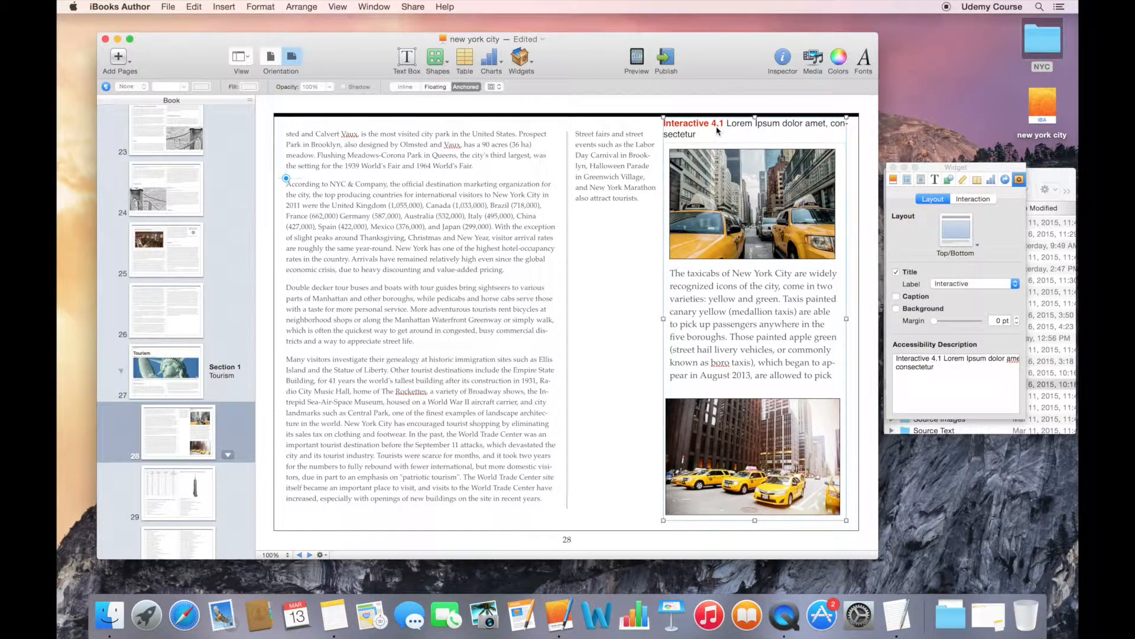
# - Change the widget's title to "Taxi Cabs in New York City" and give it a background with an 11 pt margin
pyautogui.click(736, 126)
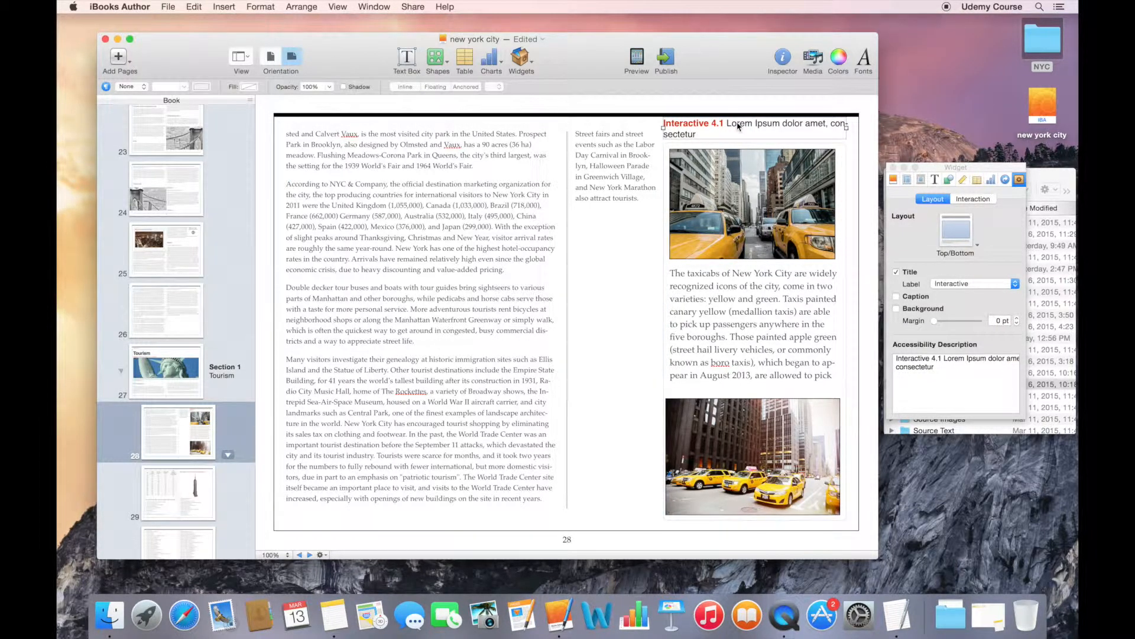
pyautogui.tripleClick(738, 126)
pyautogui.press('BackSpace')
pyautogui.write('Taxi Cabs in New York City')
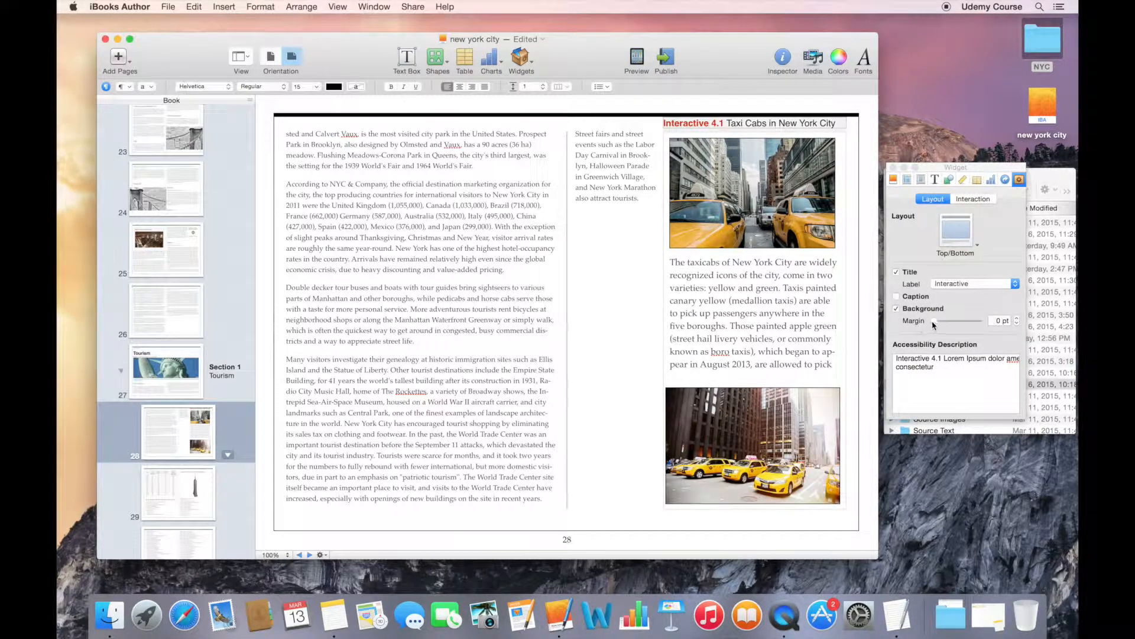
pyautogui.moveTo(934, 324); pyautogui.dragTo(939, 326)
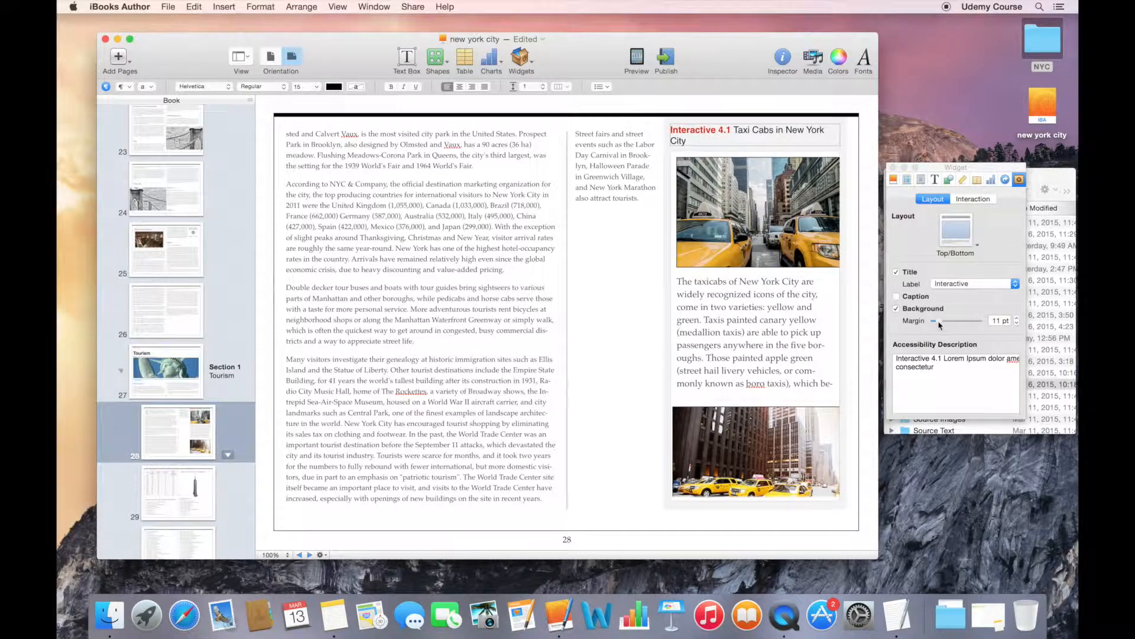
pyautogui.click(630, 274)
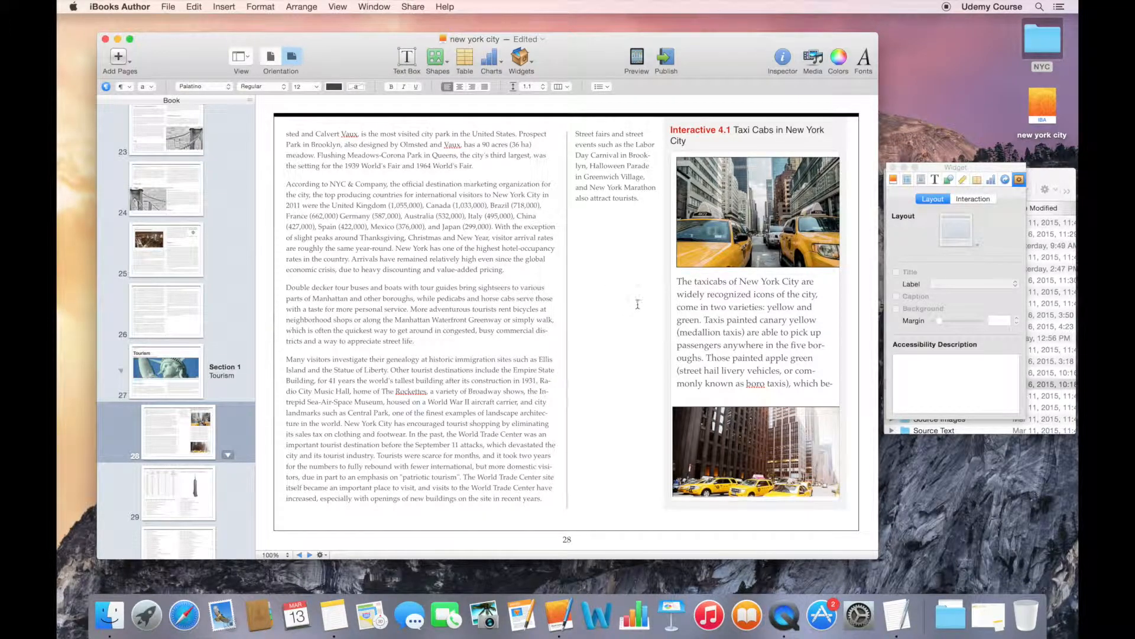
# - Apply a Picture Frame stroke to the sidebar widget and shift the widget slightly down the page
pyautogui.click(721, 300)
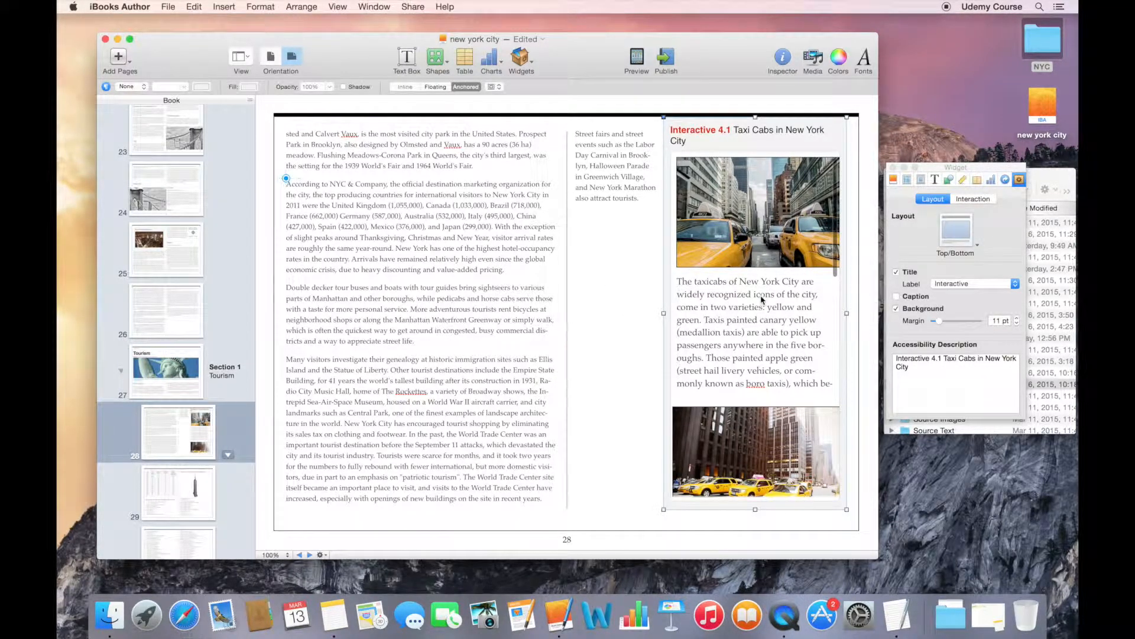
pyautogui.click(948, 180)
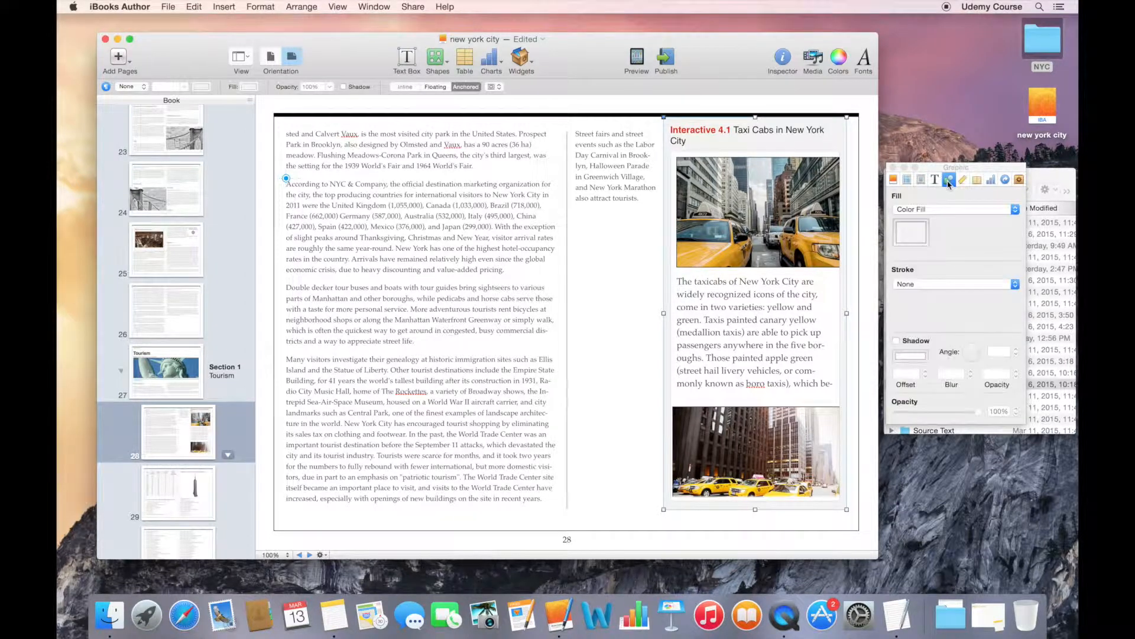
pyautogui.click(946, 284)
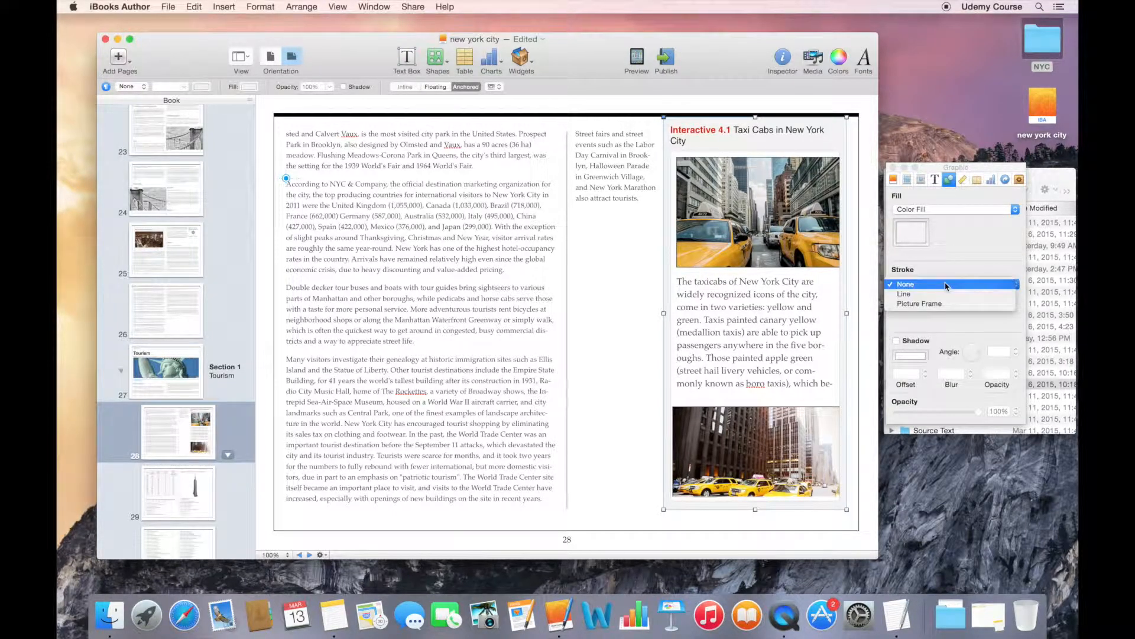
pyautogui.click(946, 304)
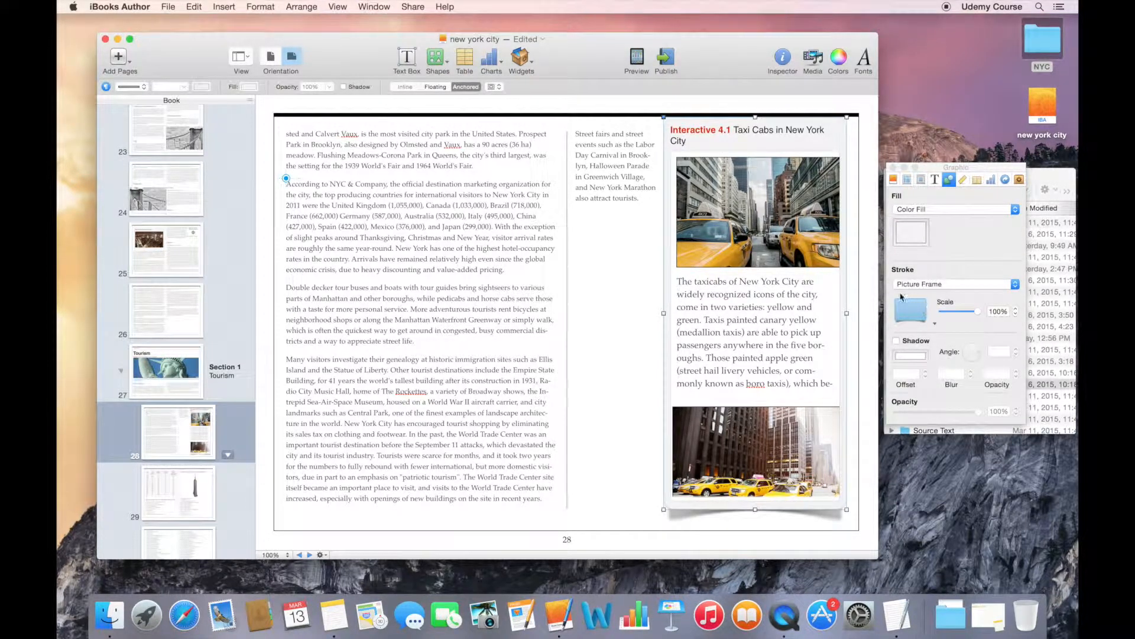
pyautogui.moveTo(781, 294); pyautogui.dragTo(780, 304)
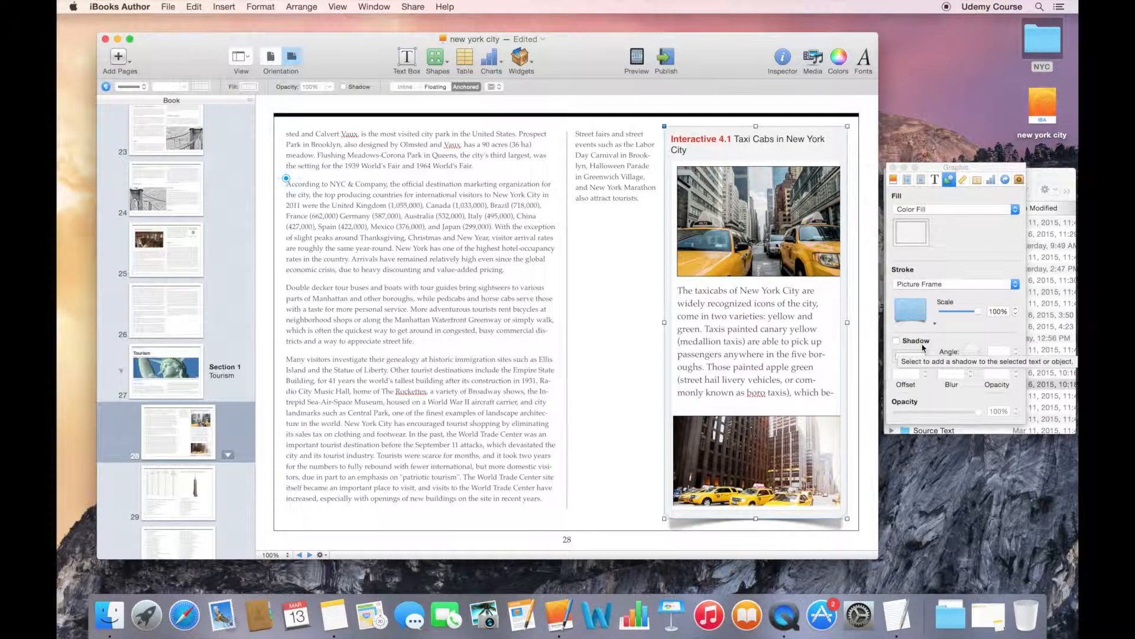
# - Preview the book in iBooks and scroll through the taxi cab sidebar's text and images on page 28
pyautogui.click(638, 57)
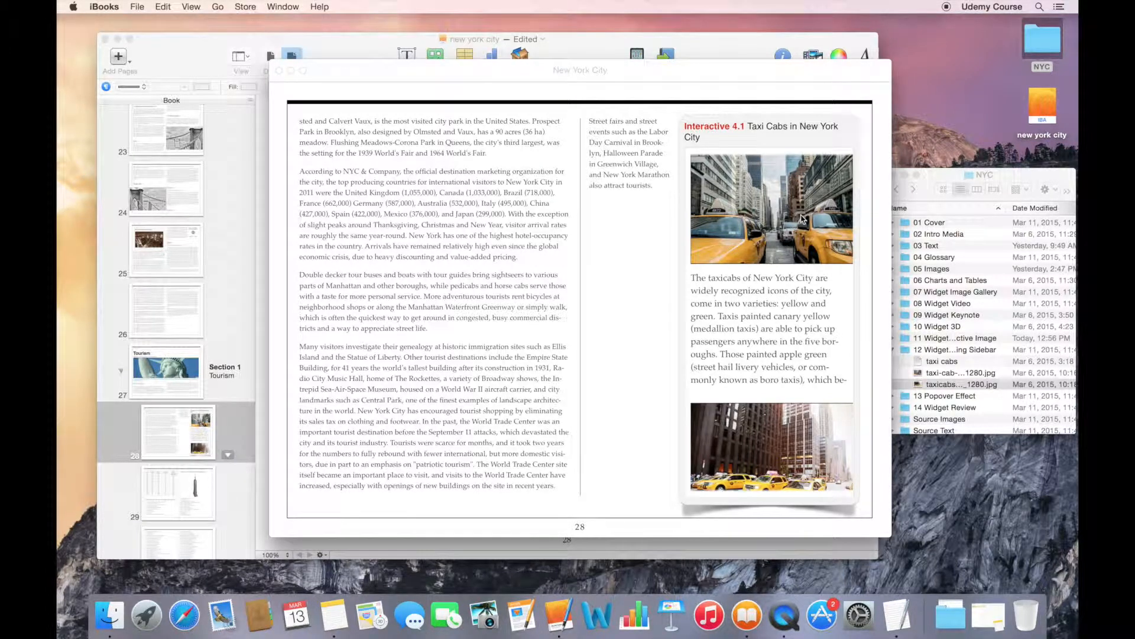
pyautogui.scroll(-10, 802, 219)
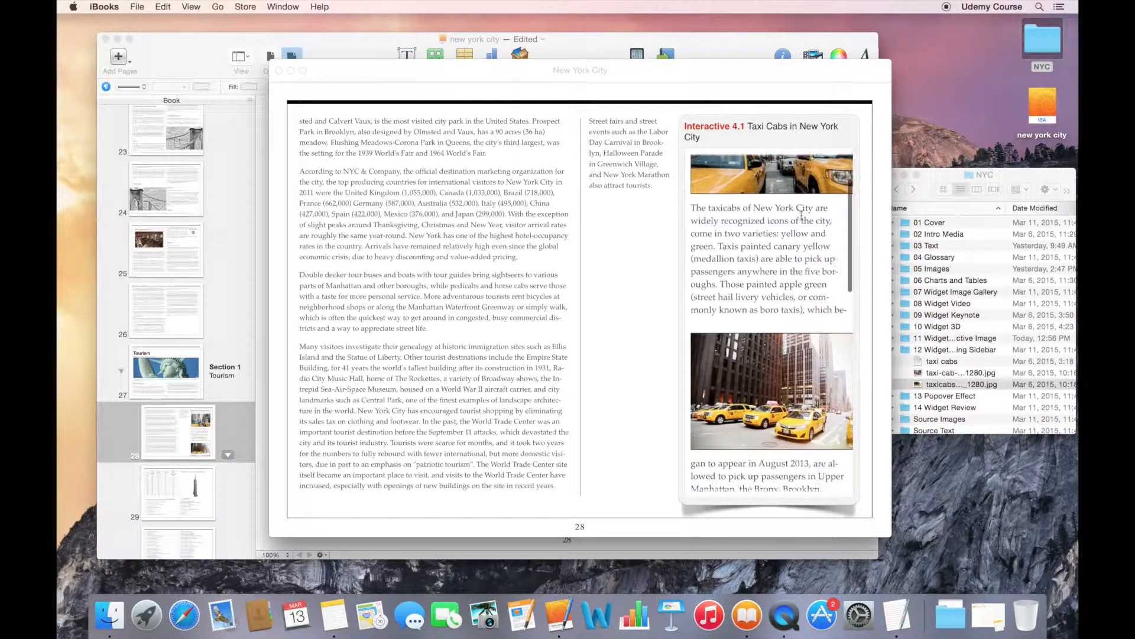
pyautogui.scroll(-10, 802, 216)
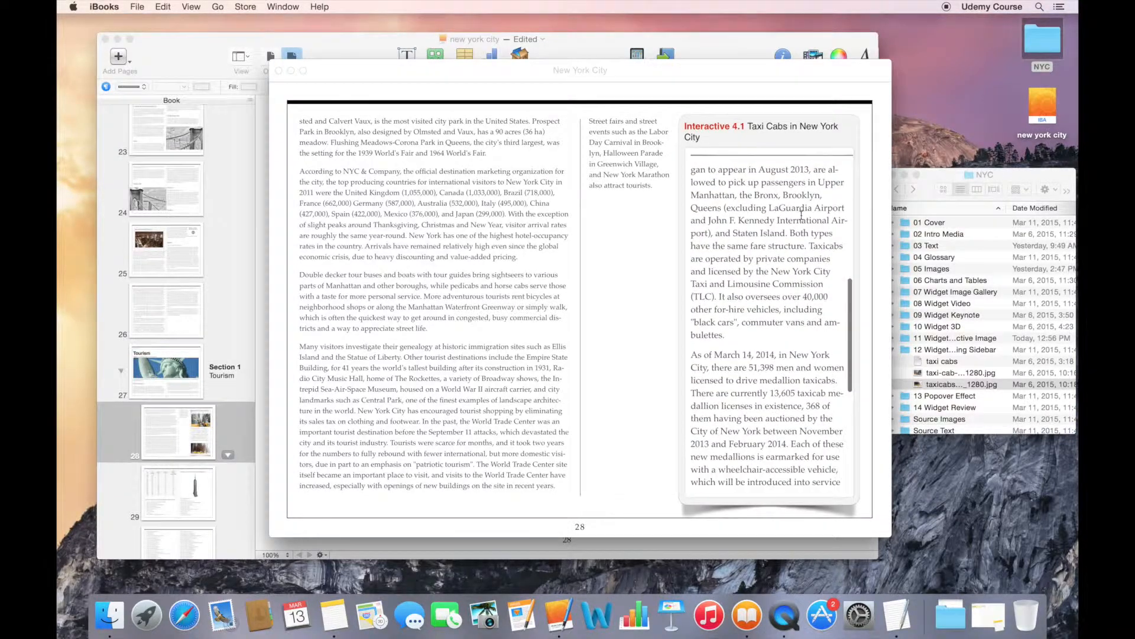
pyautogui.scroll(20, 801, 216)
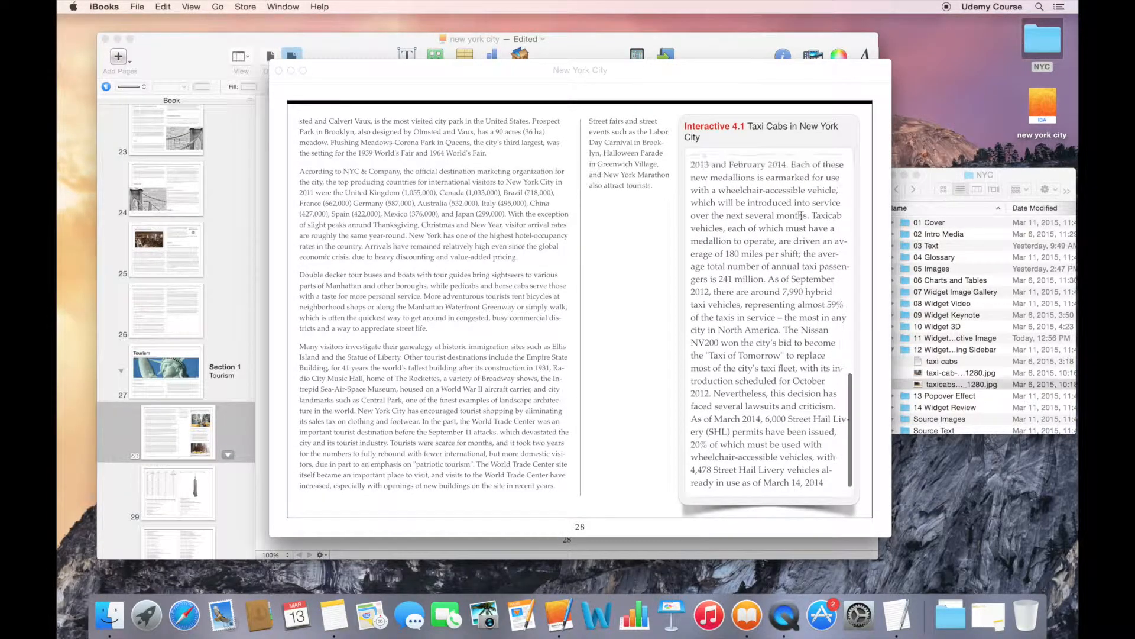